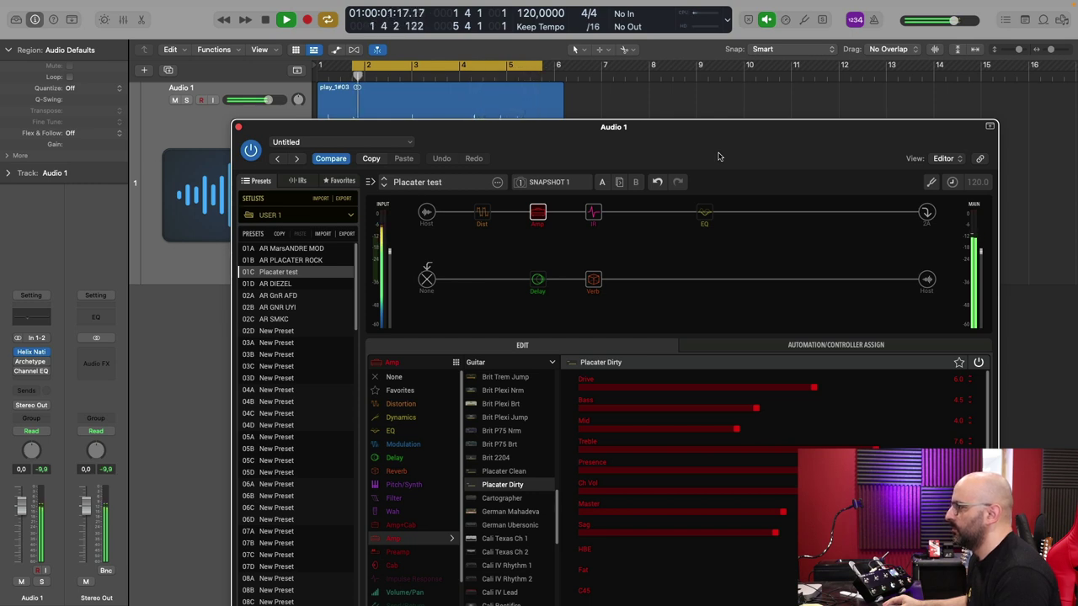
- Stop playback, open the Channel EQ on the Audio 1 track and switch it on
key(space)
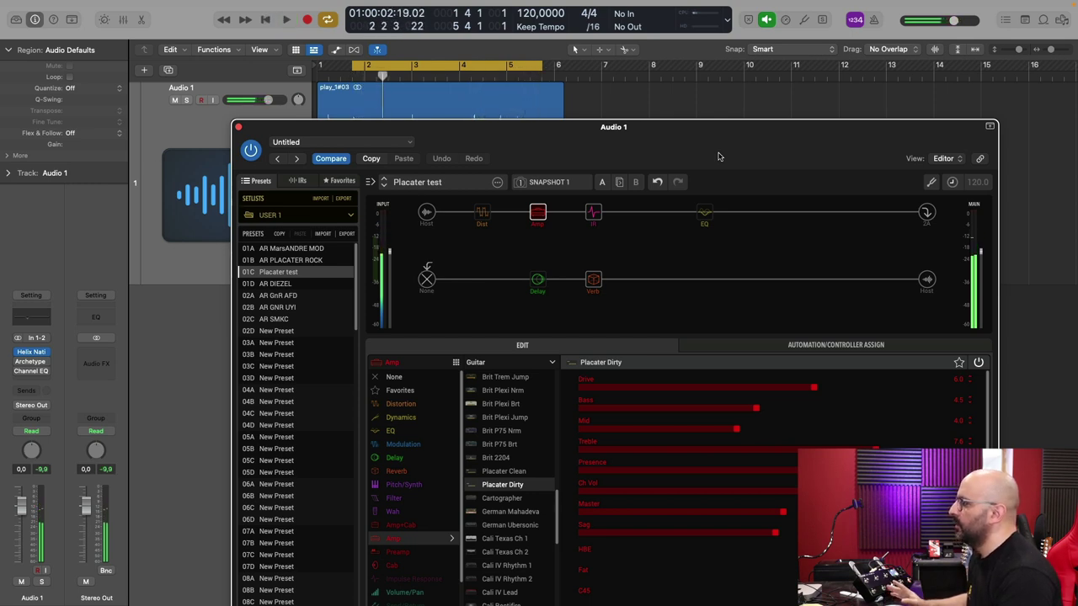
drag(718, 157, 724, 114)
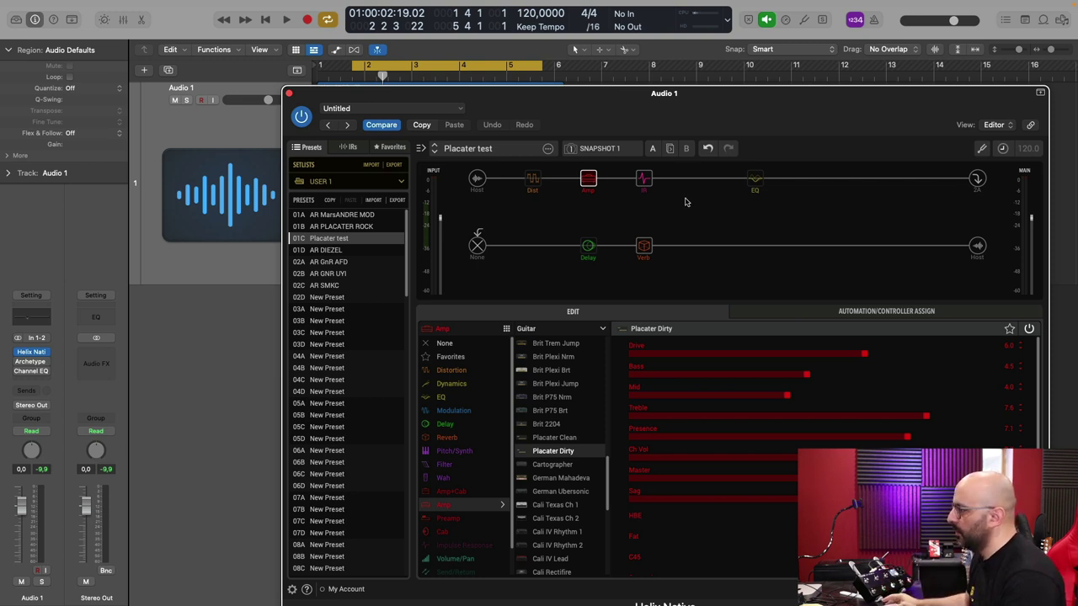
click(31, 370)
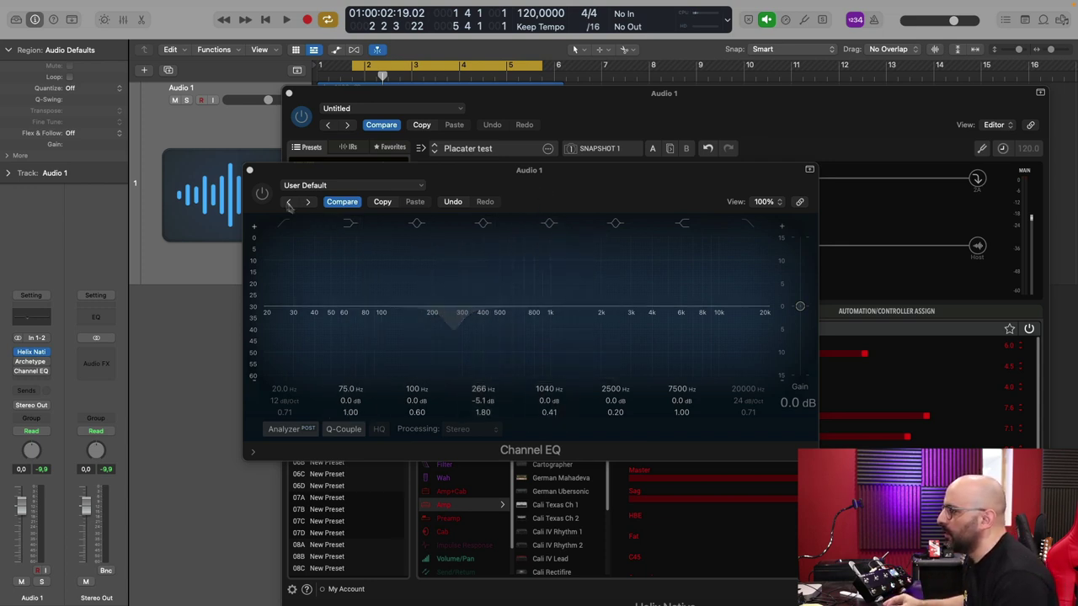
click(262, 194)
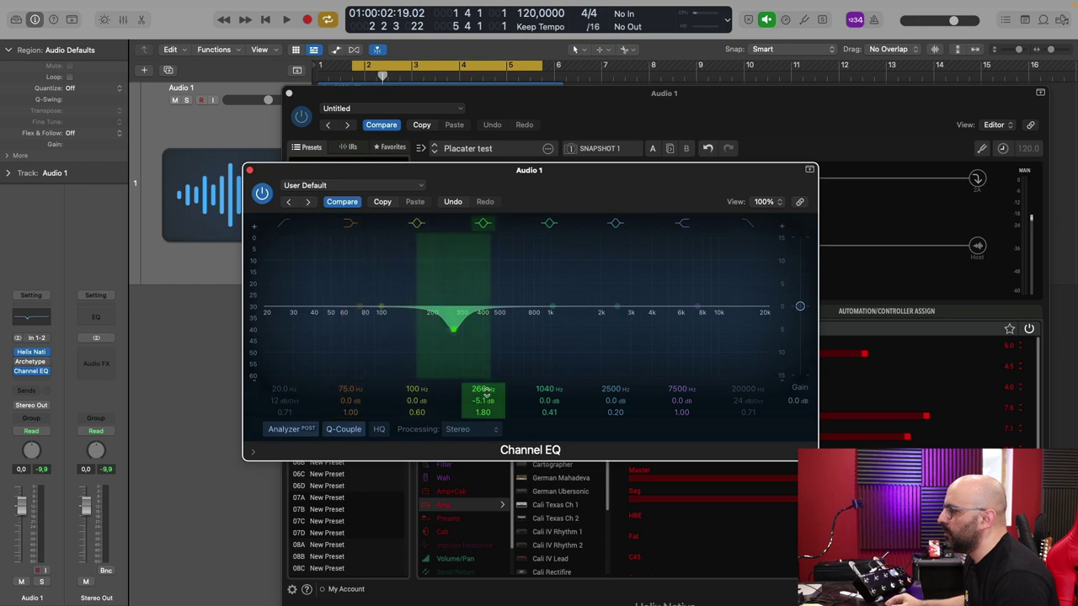
- Boost the Channel EQ's 266 Hz band to +13.6 dB at 278 Hz during playback, then cut it to -5.2 dB
drag(456, 337, 420, 210)
key(space)
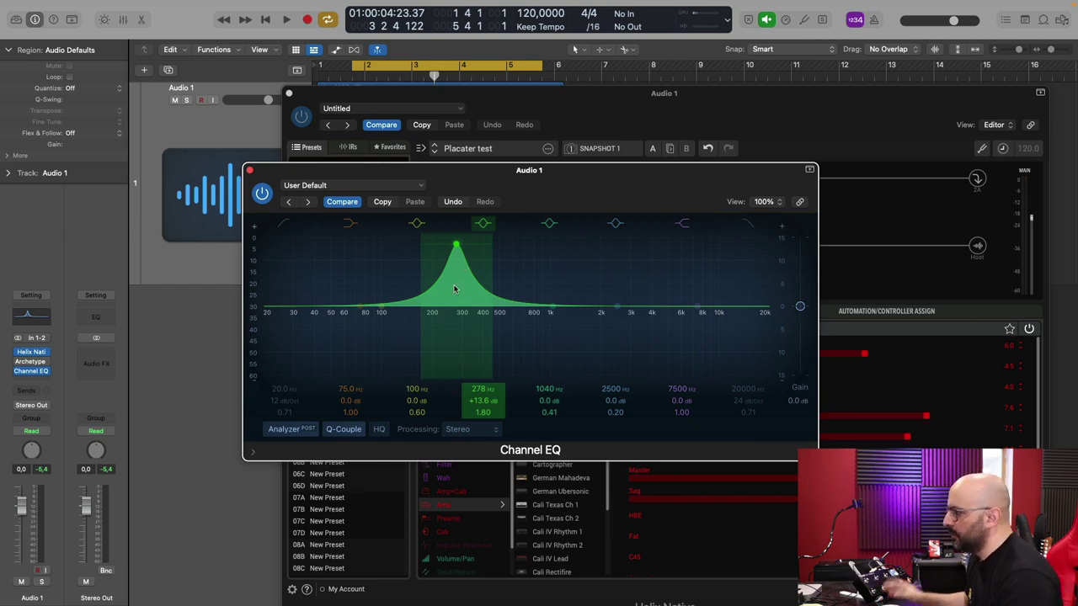
key(space)
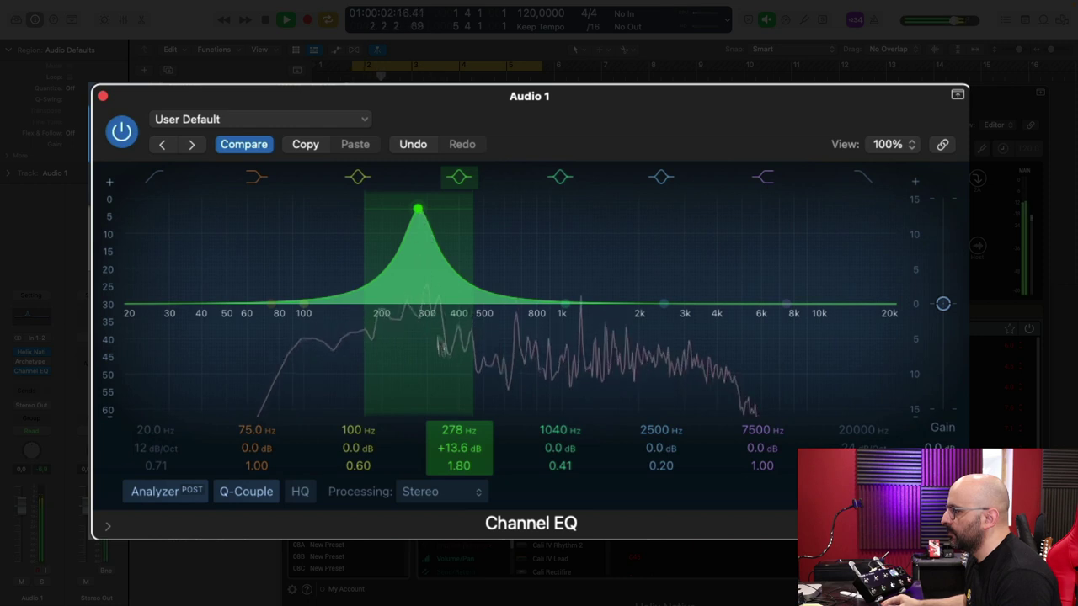
drag(418, 208, 418, 339)
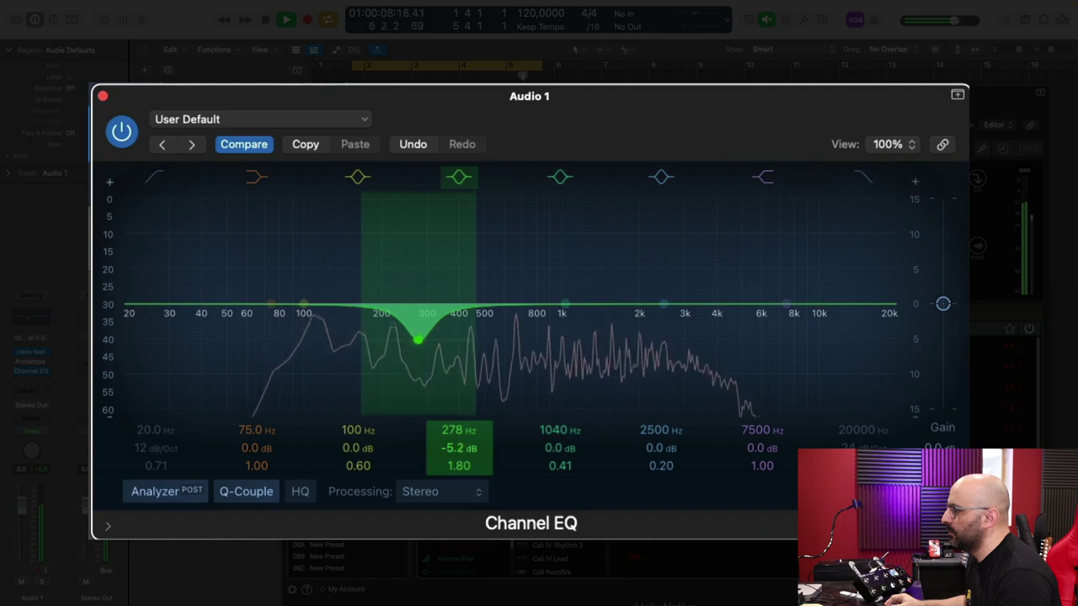
- Compare the sound with the 278 Hz band and the whole Channel EQ bypassed and active during playback
click(463, 181)
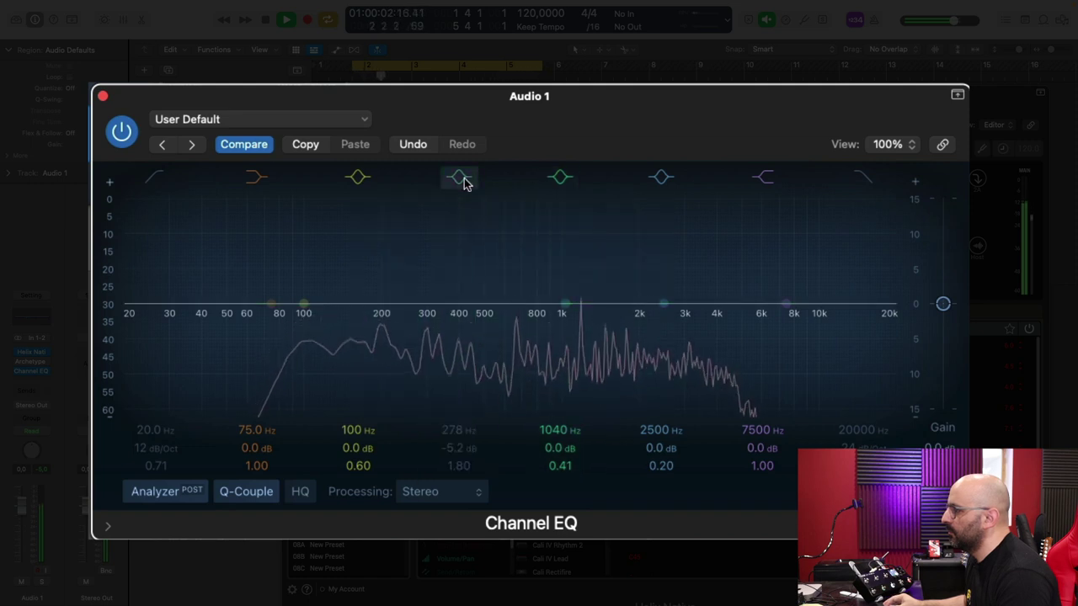
click(464, 181)
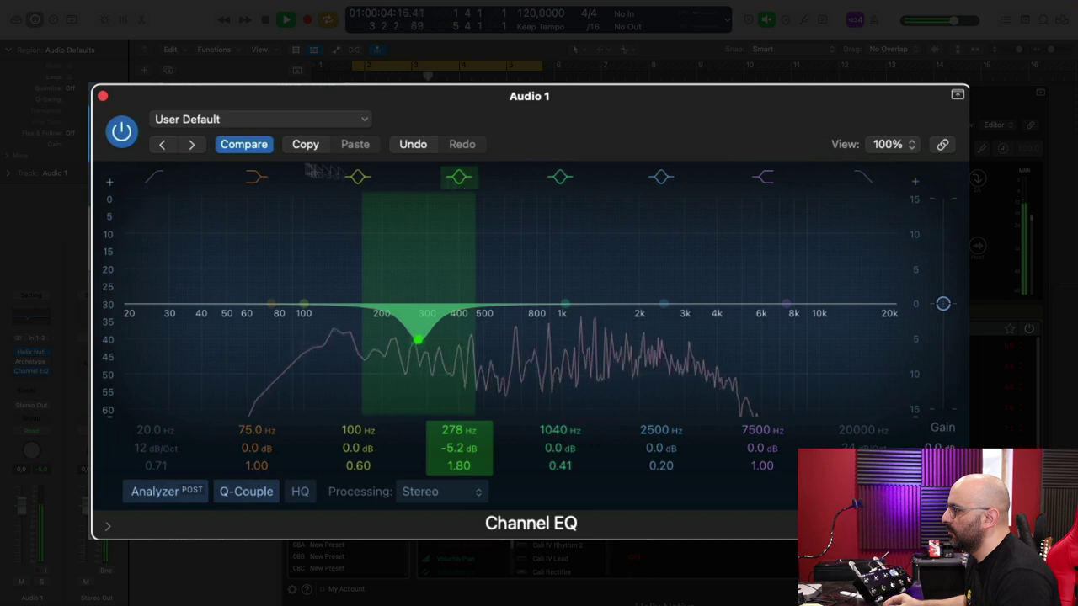
click(122, 135)
click(122, 133)
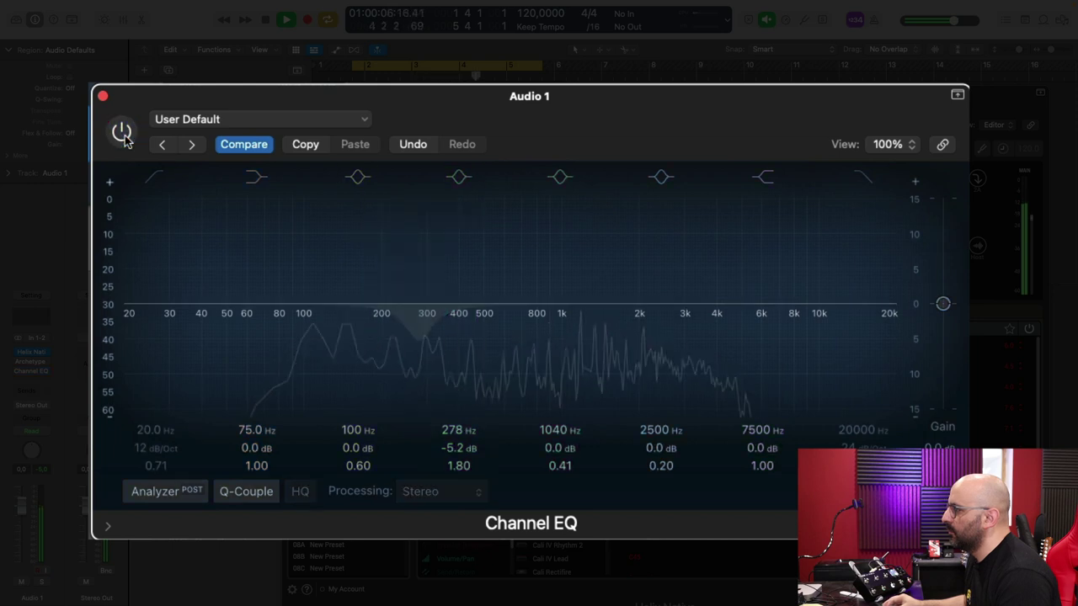
click(123, 133)
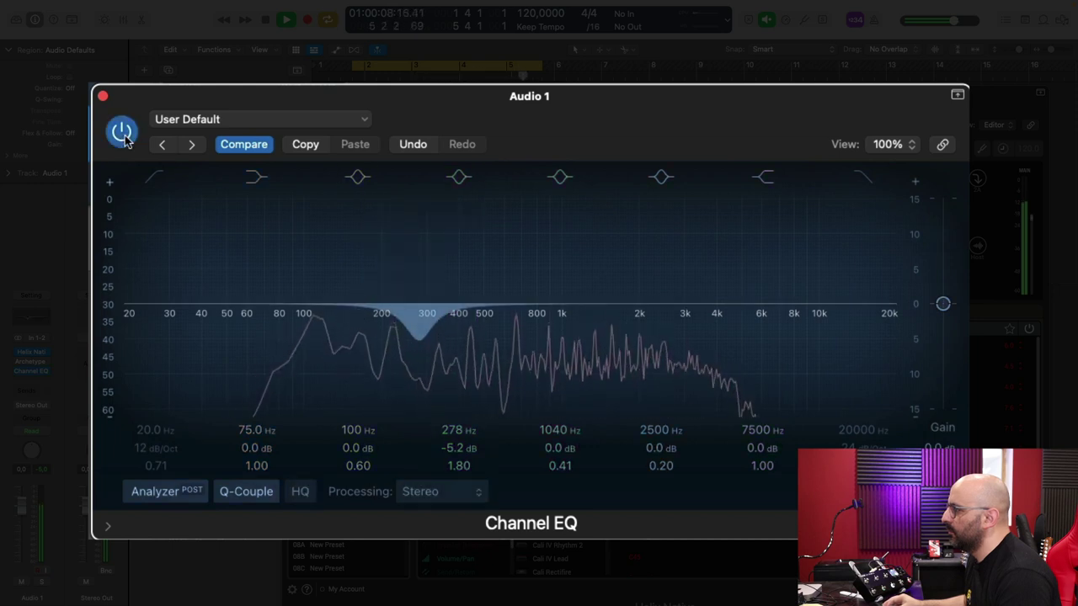
click(122, 133)
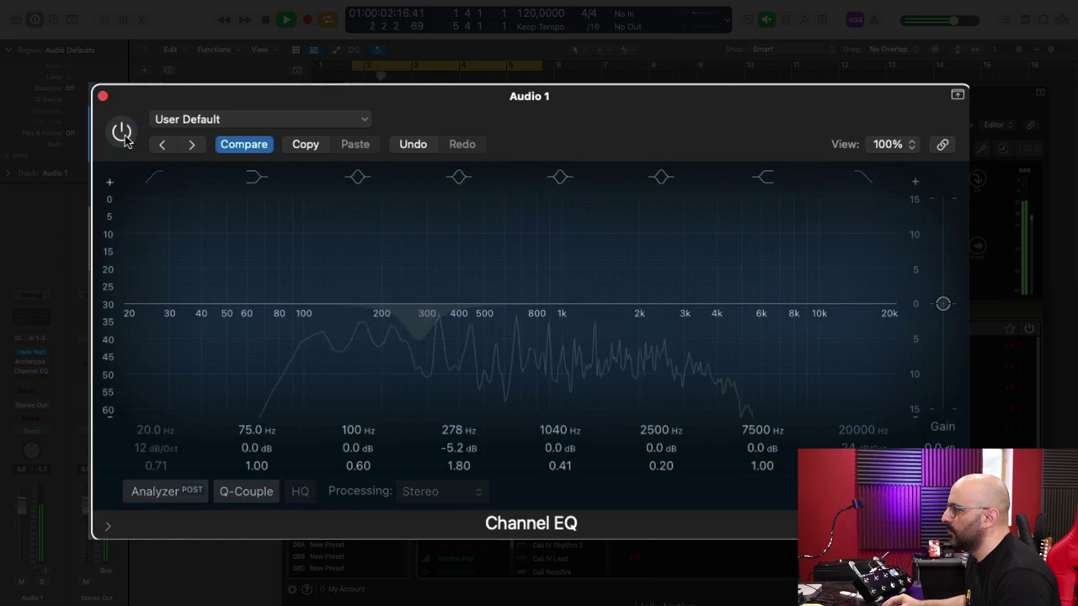
click(122, 135)
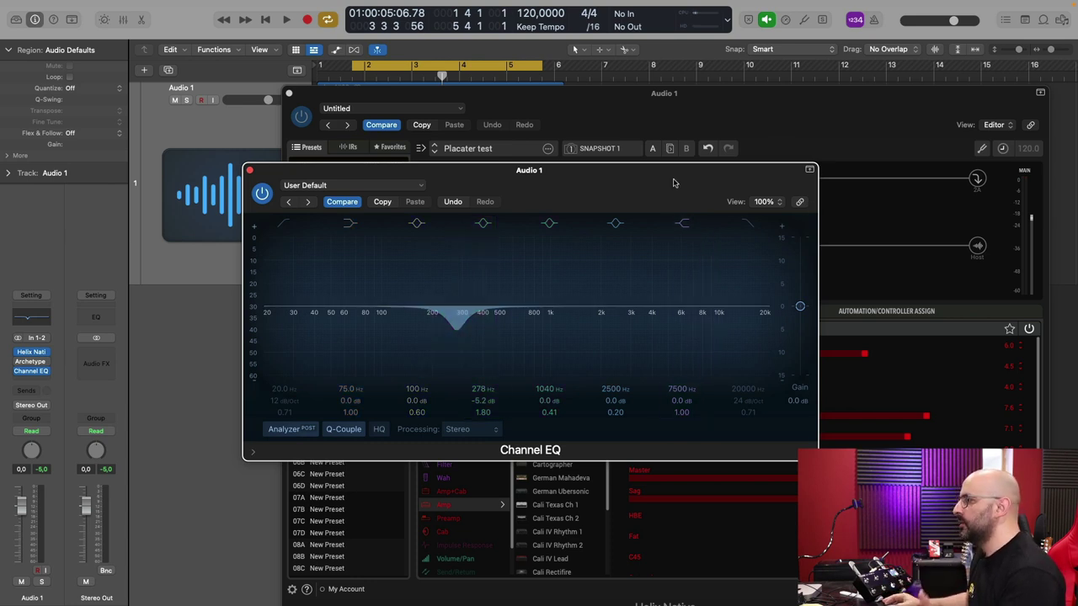
- Close the Channel EQ, bring Helix Native forward and select the EQ block in the Placater test preset
click(250, 171)
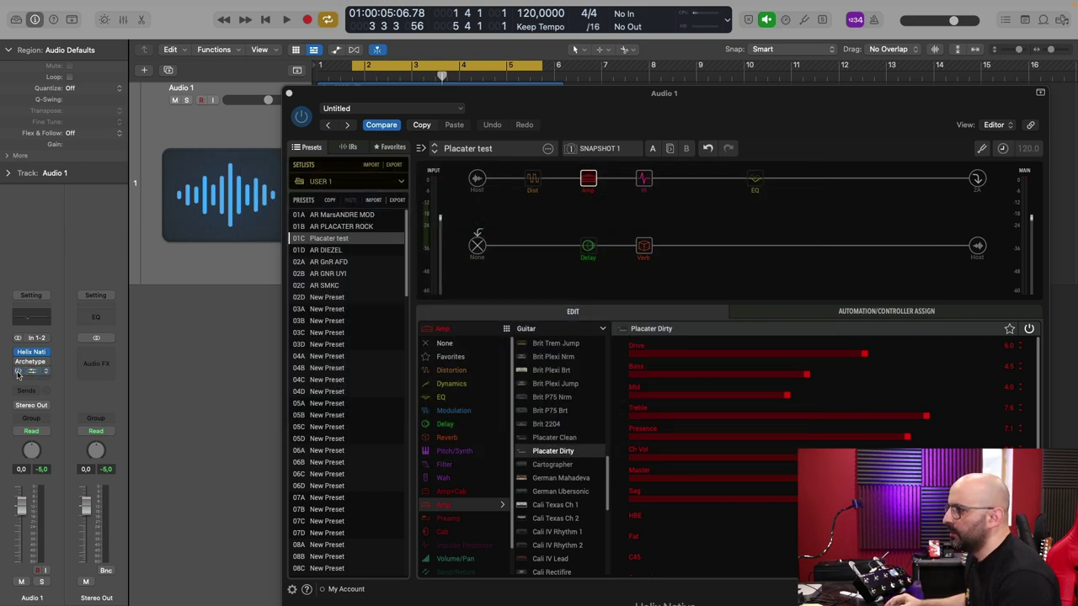
drag(734, 116, 561, 83)
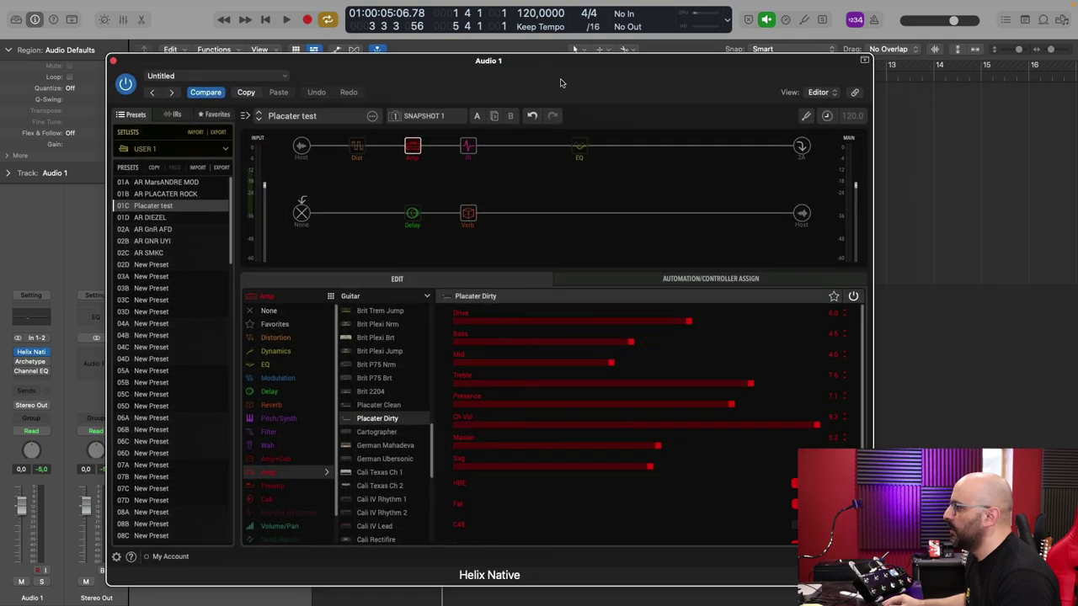
click(580, 147)
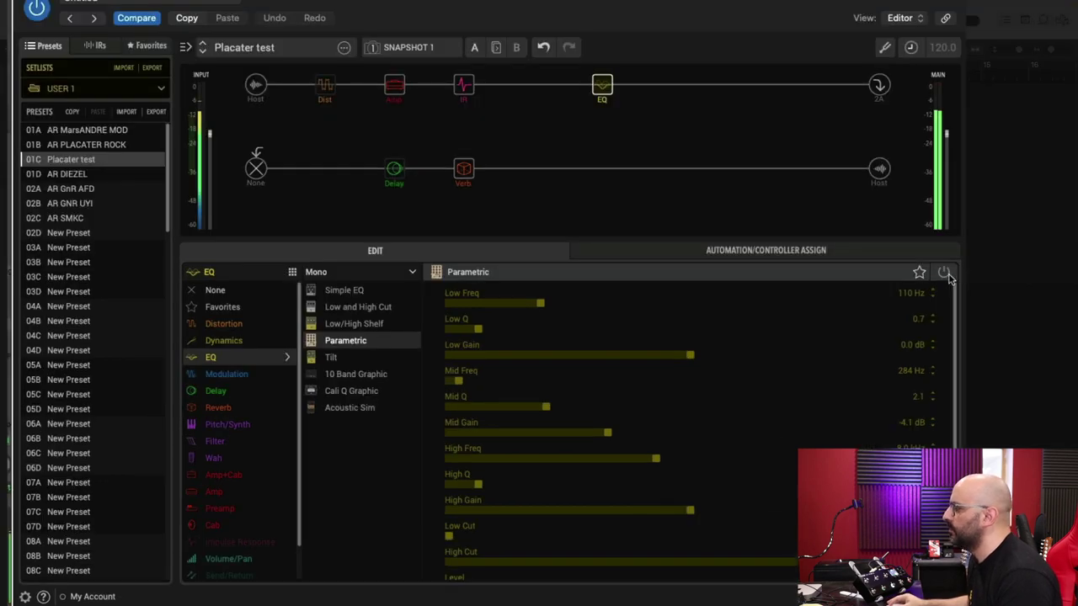
- Enable the Parametric EQ block, comparing the tone with and without it
click(944, 274)
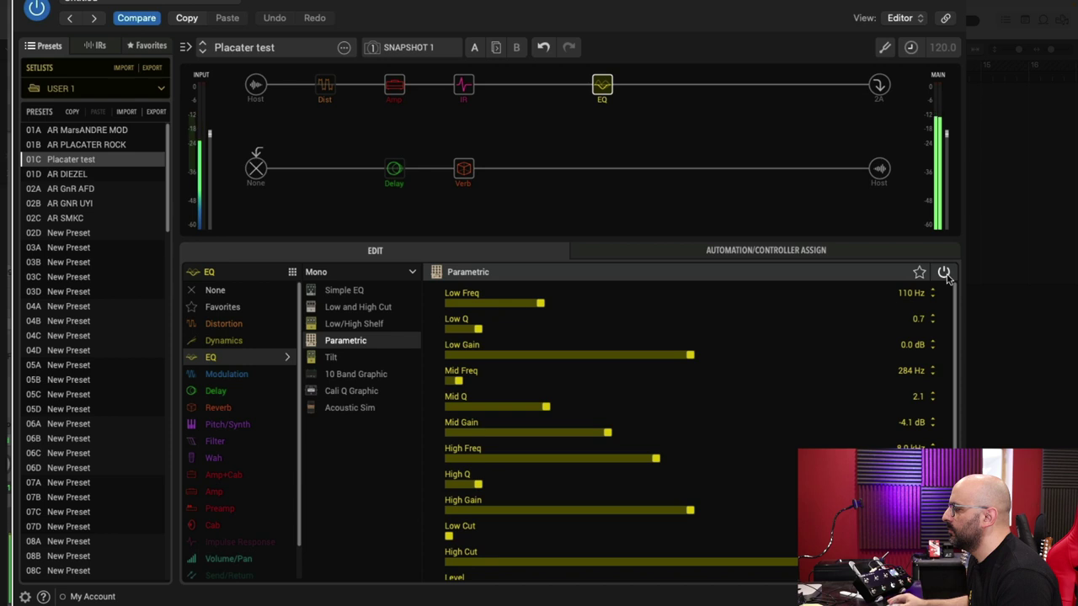
click(944, 273)
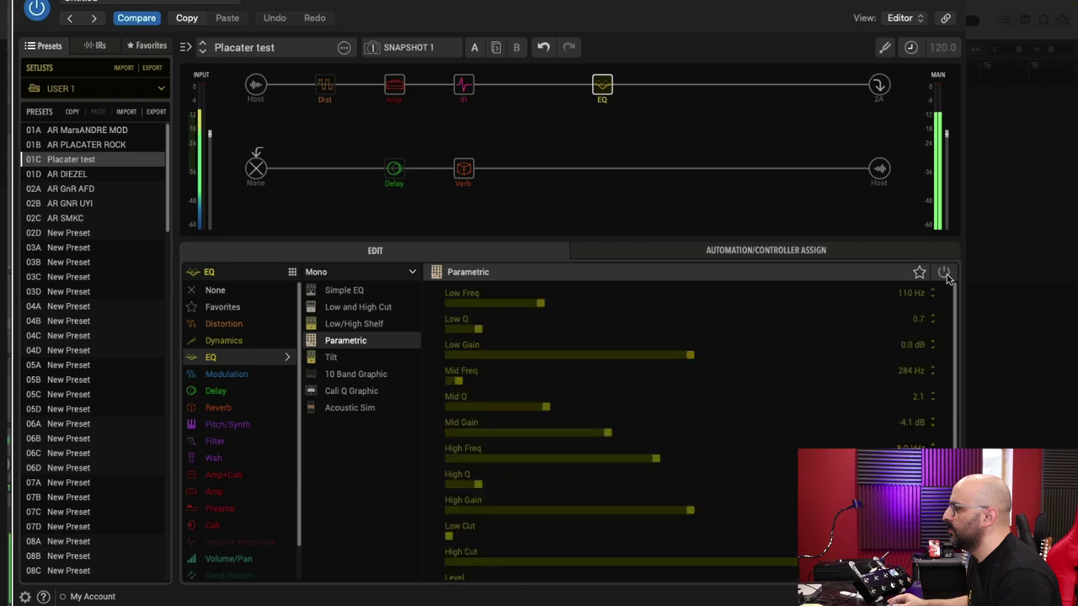
click(944, 273)
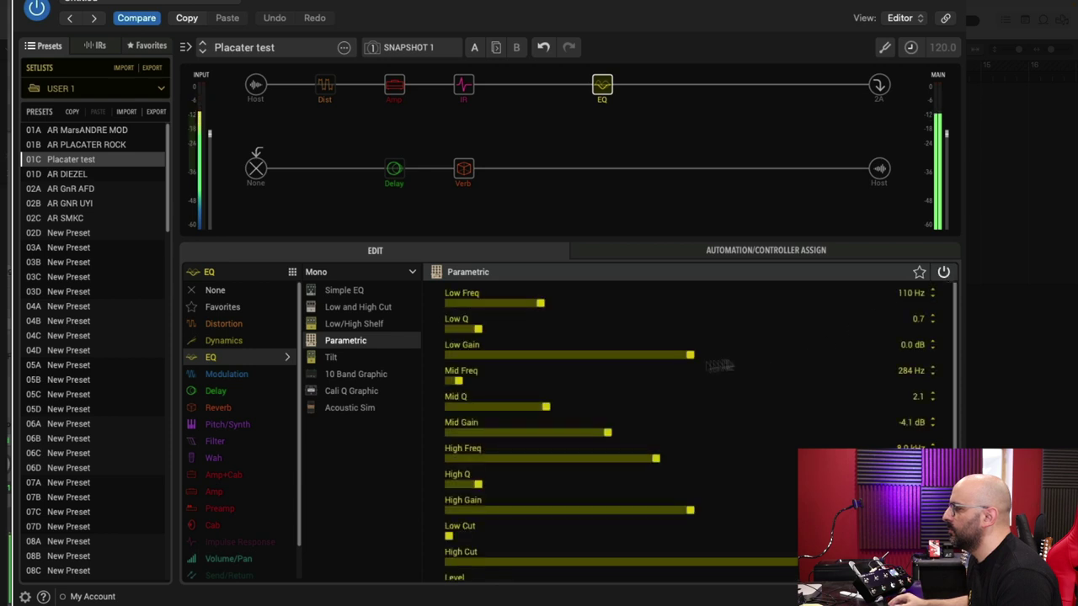
- Lower the Parametric EQ's Mid Q to 1.5 and compare the sound with the block bypassed and active
drag(545, 408, 517, 410)
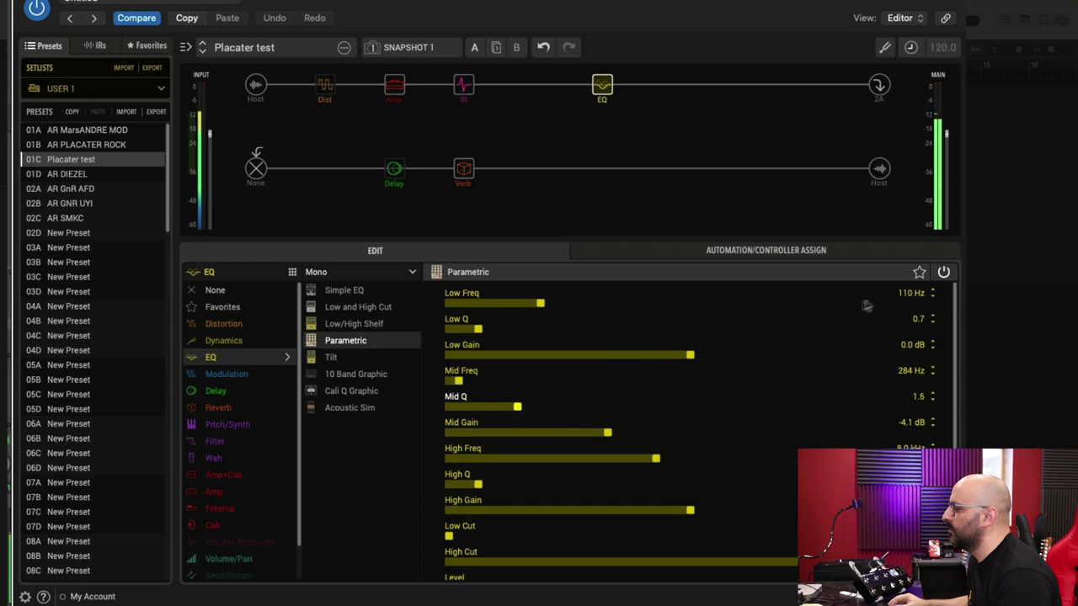
click(946, 274)
click(945, 274)
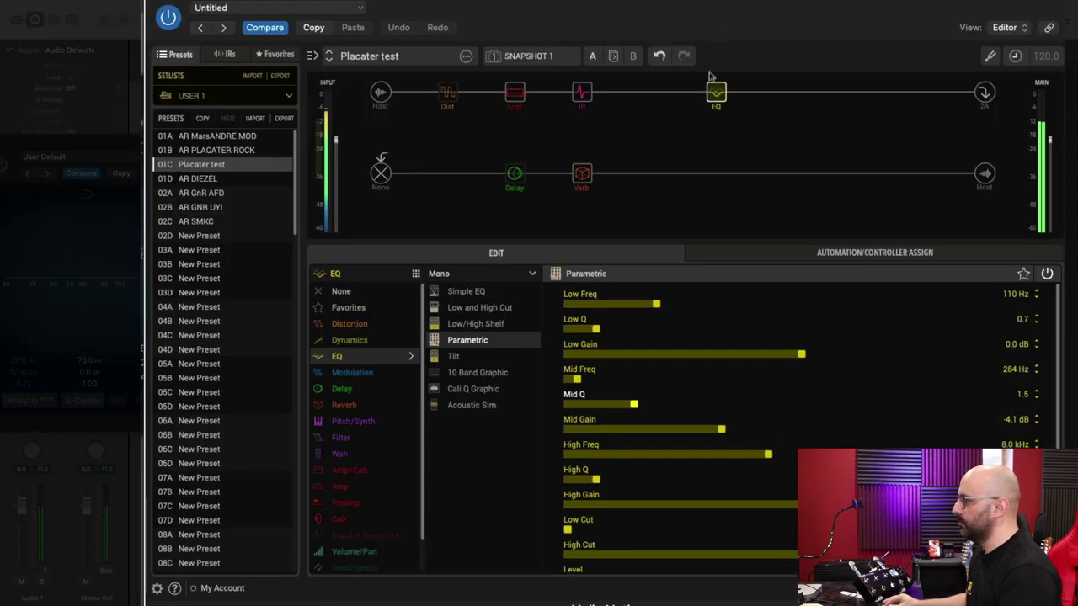
mouse_move(713, 81)
click(712, 78)
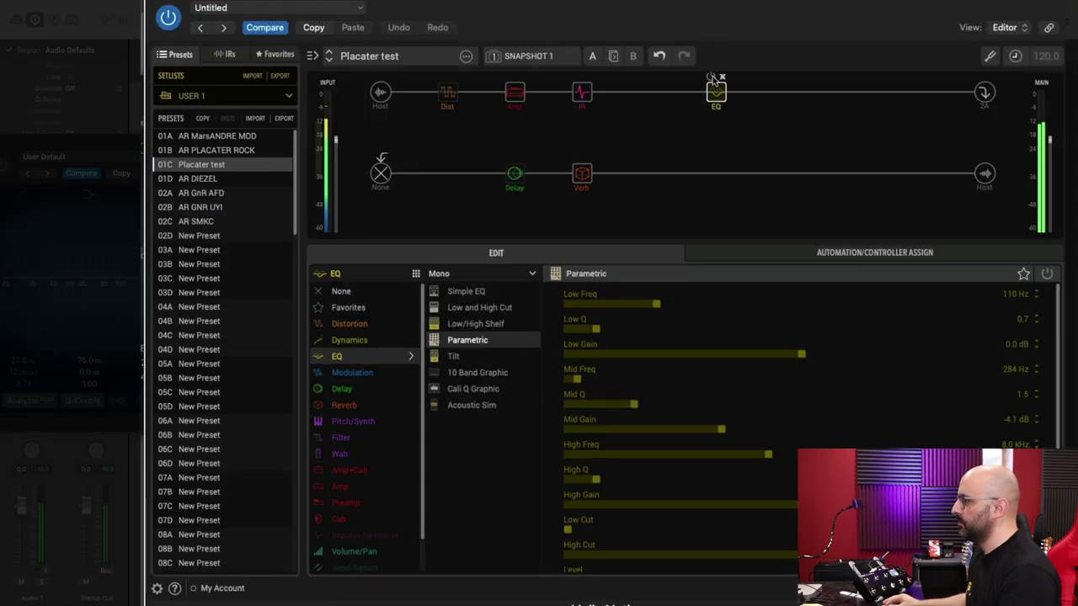
click(712, 78)
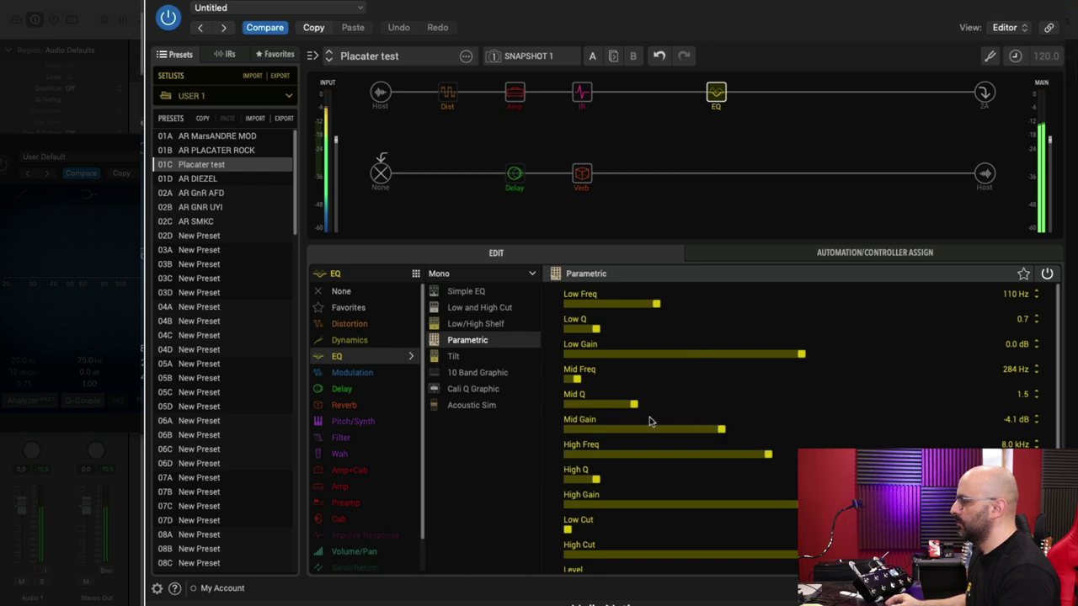
- Set the Parametric EQ's Mid Gain to -4.6 dB and compare the sound with the block bypassed and active
mouse_move(722, 436)
mouse_down()
mouse_move(683, 435)
mouse_move(986, 432)
mouse_move(710, 431)
mouse_up()
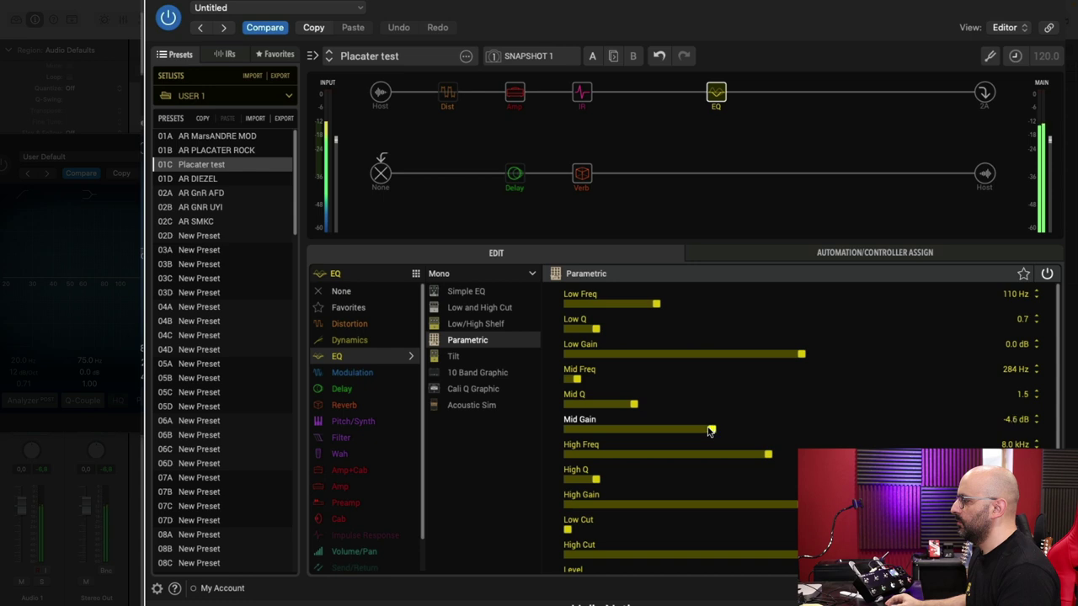
click(711, 77)
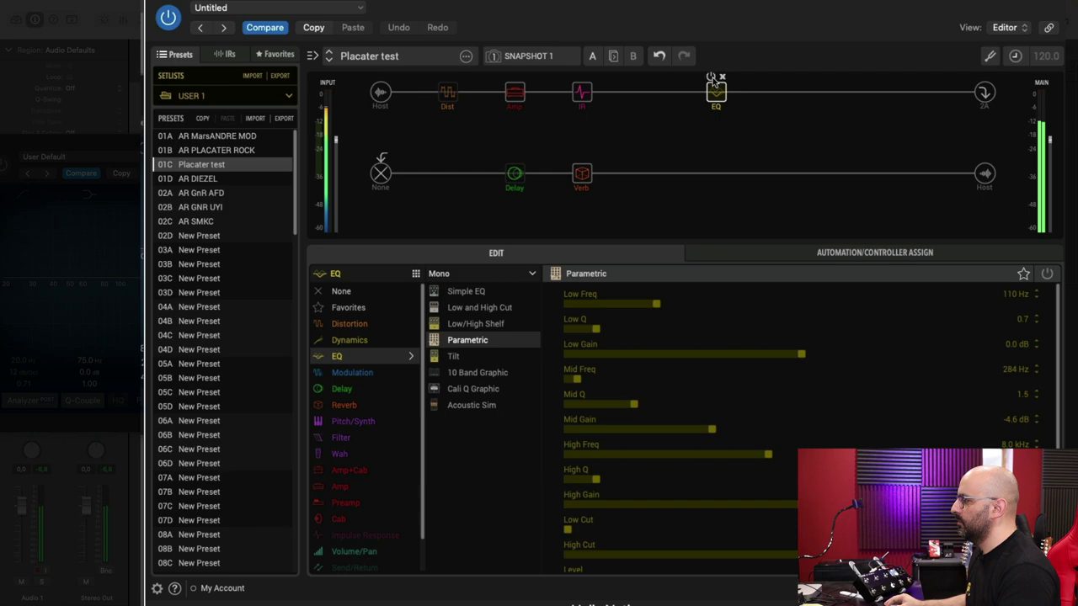
click(712, 78)
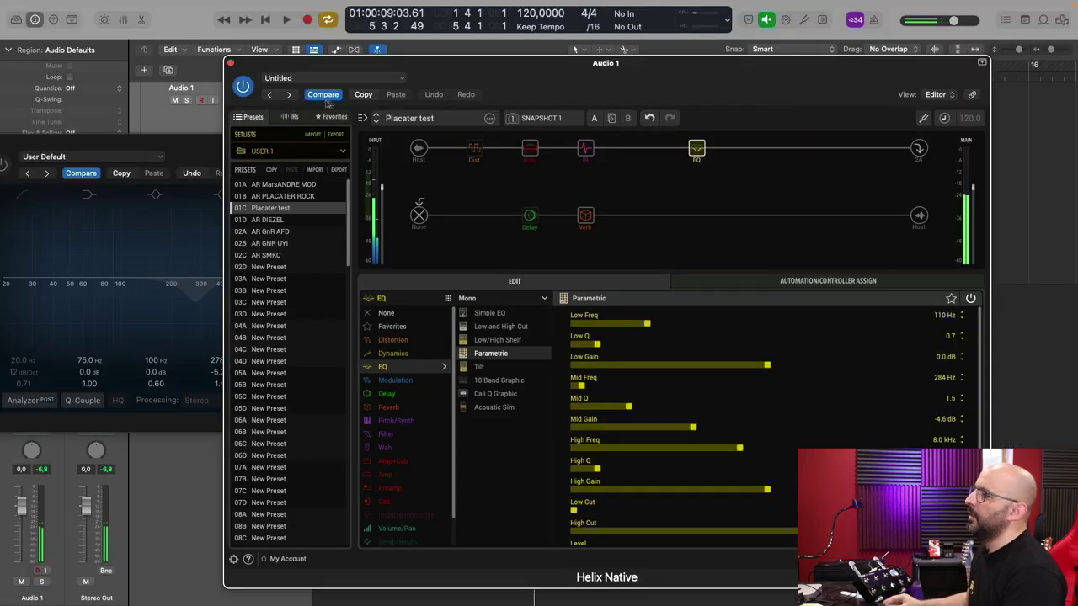
- Close the Helix Native and Channel EQ windows and switch to HX Edit
click(230, 63)
drag(177, 147, 332, 158)
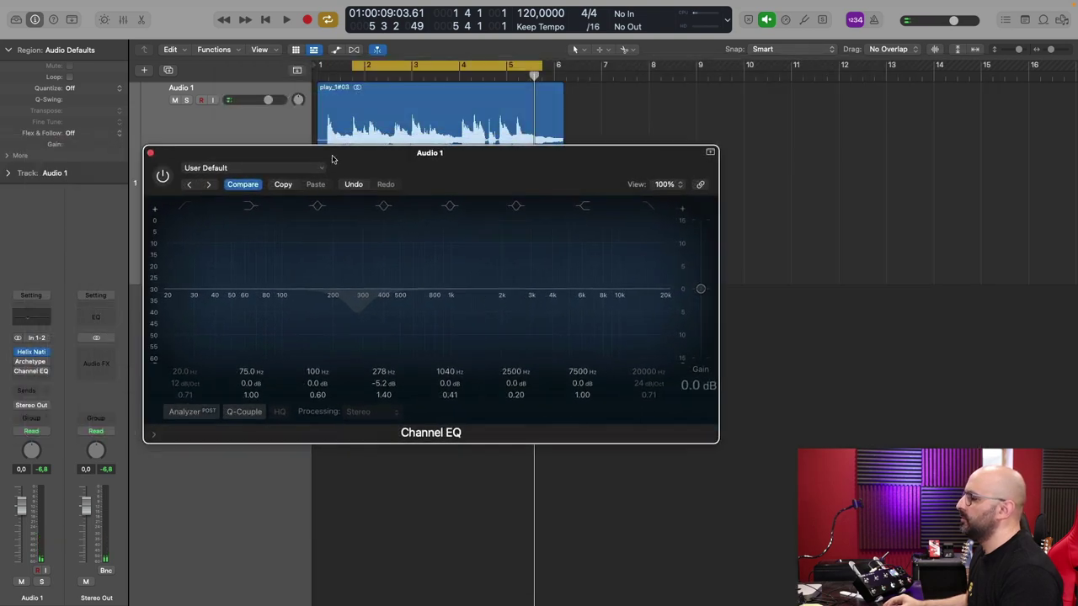
click(150, 152)
key(super+Tab)
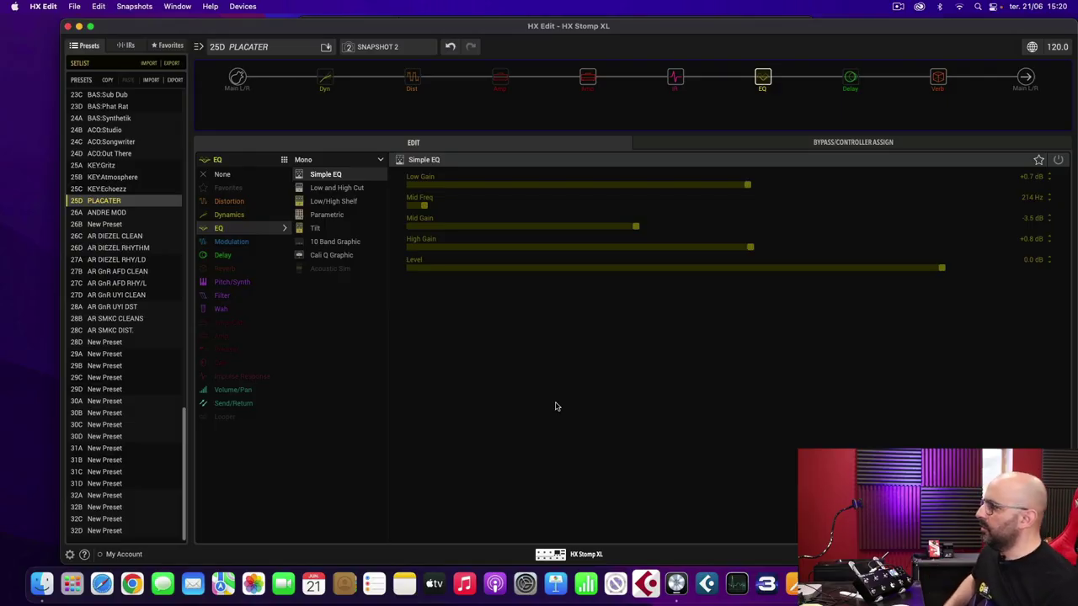
- Review the settings of the Placater Dirty amp, impulse response and Plate reverb blocks in the PLACATER preset
click(587, 78)
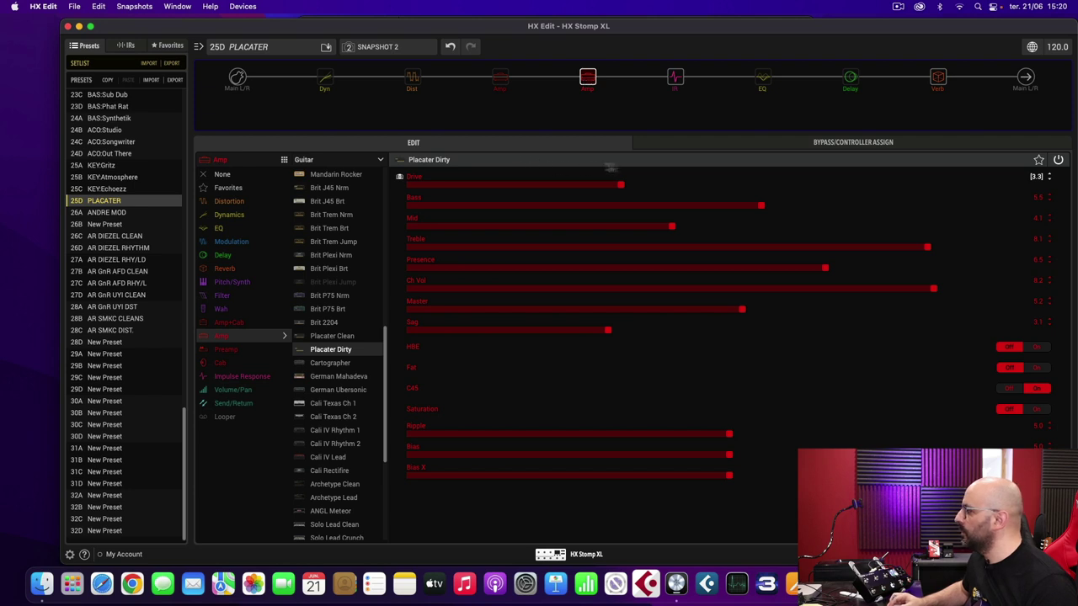
click(675, 78)
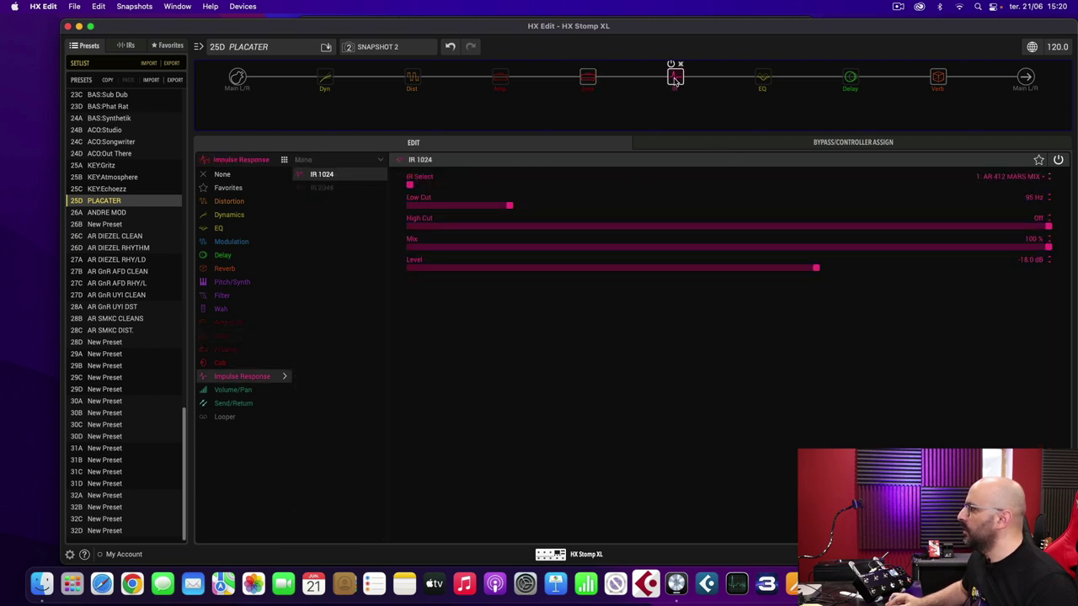
click(937, 78)
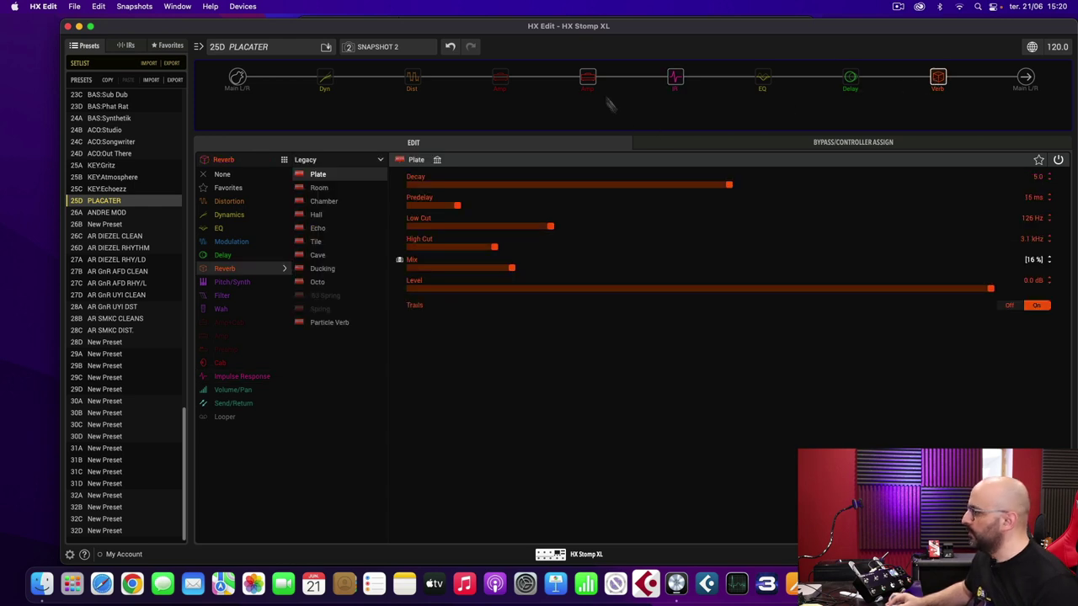
click(588, 79)
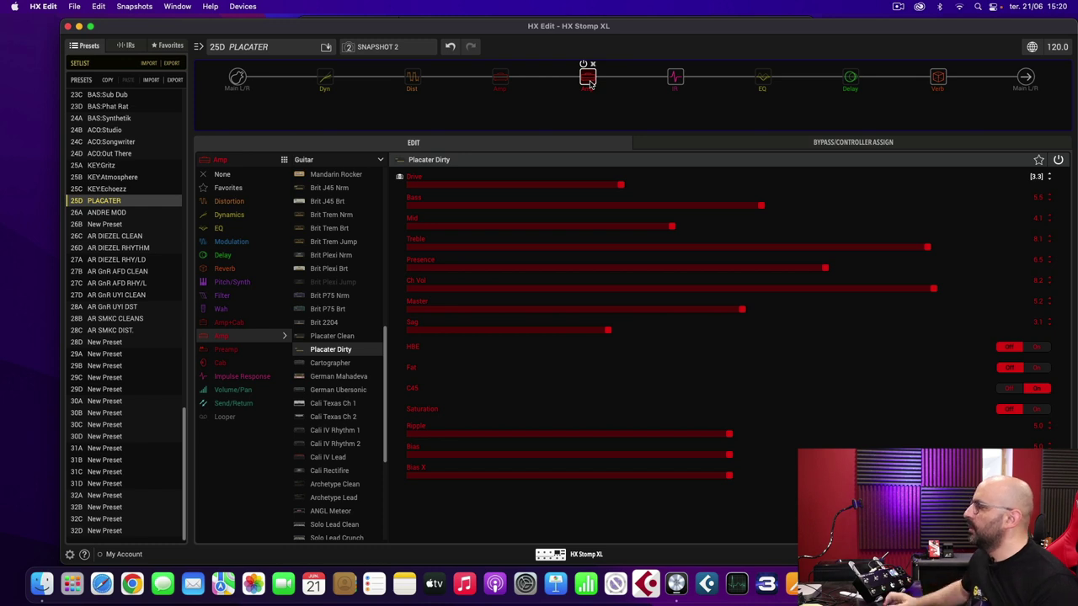
- Select the Simple EQ block and compare the tone with it switched on and off
click(764, 79)
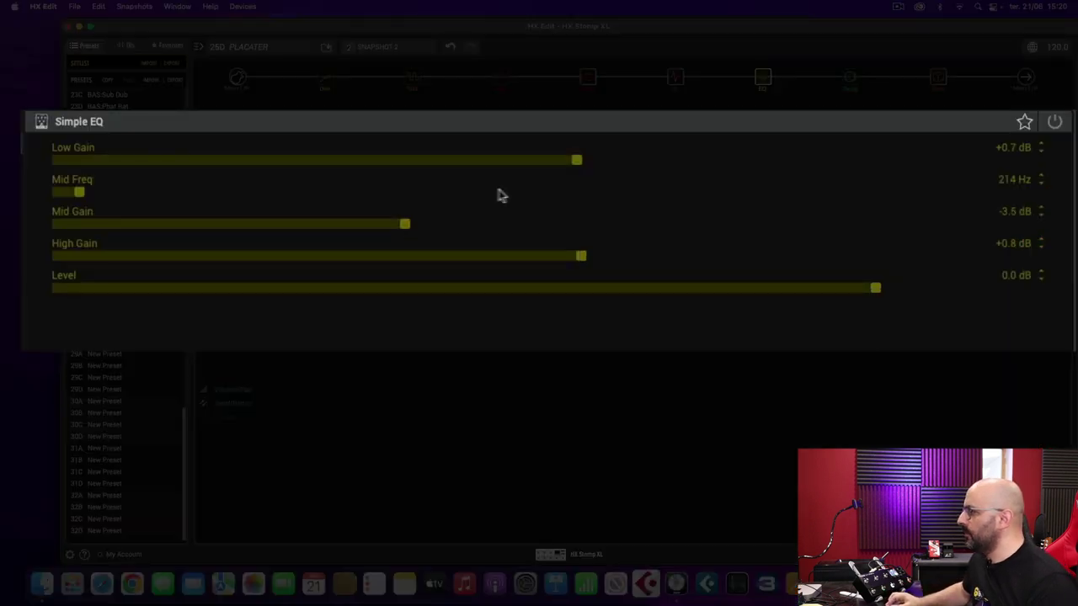
click(1055, 122)
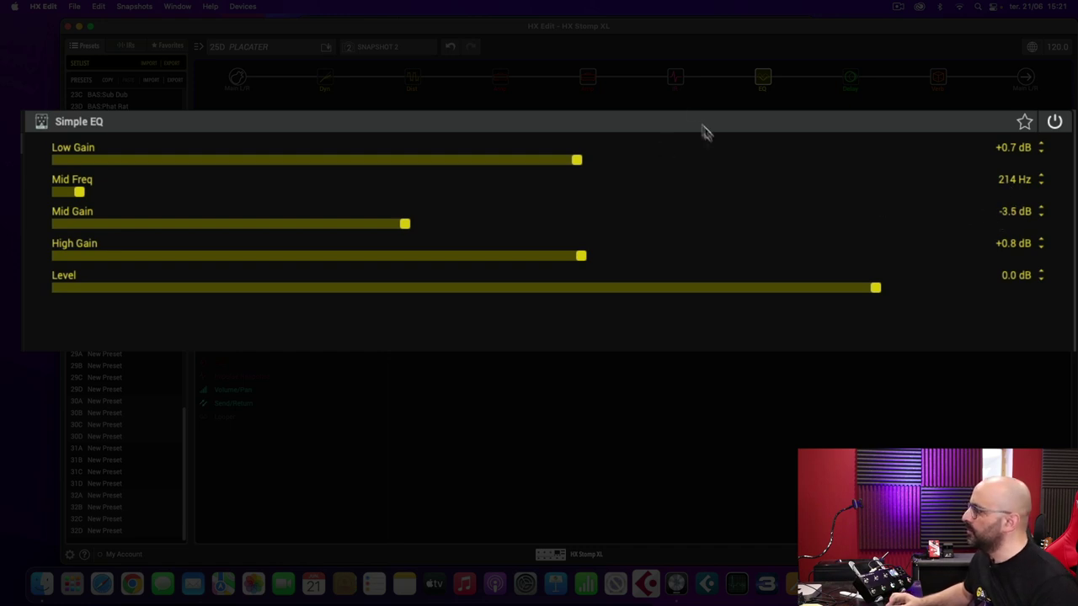
click(1059, 124)
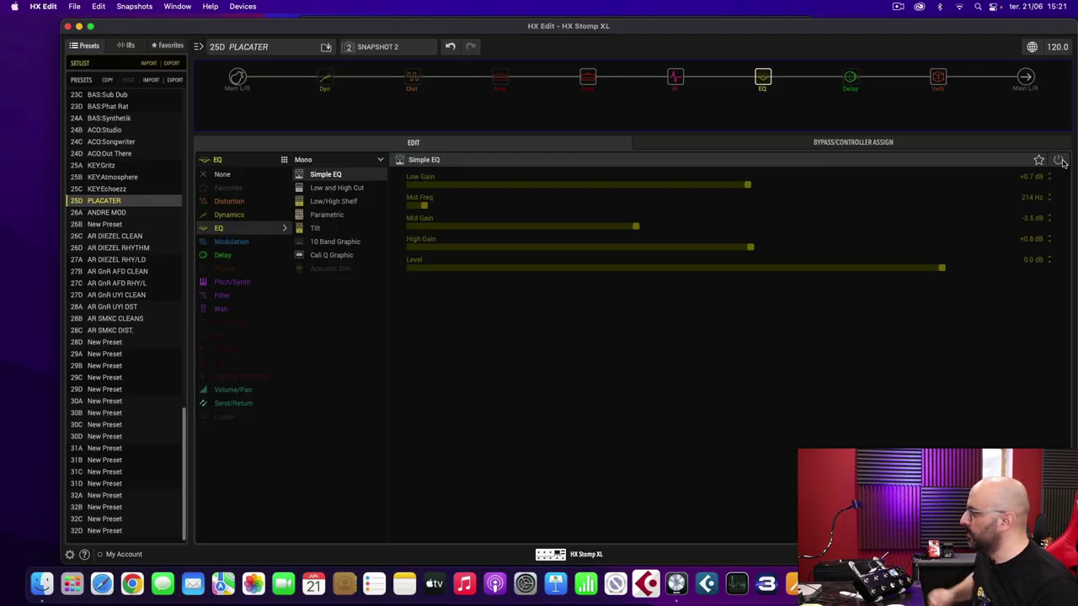
click(1060, 160)
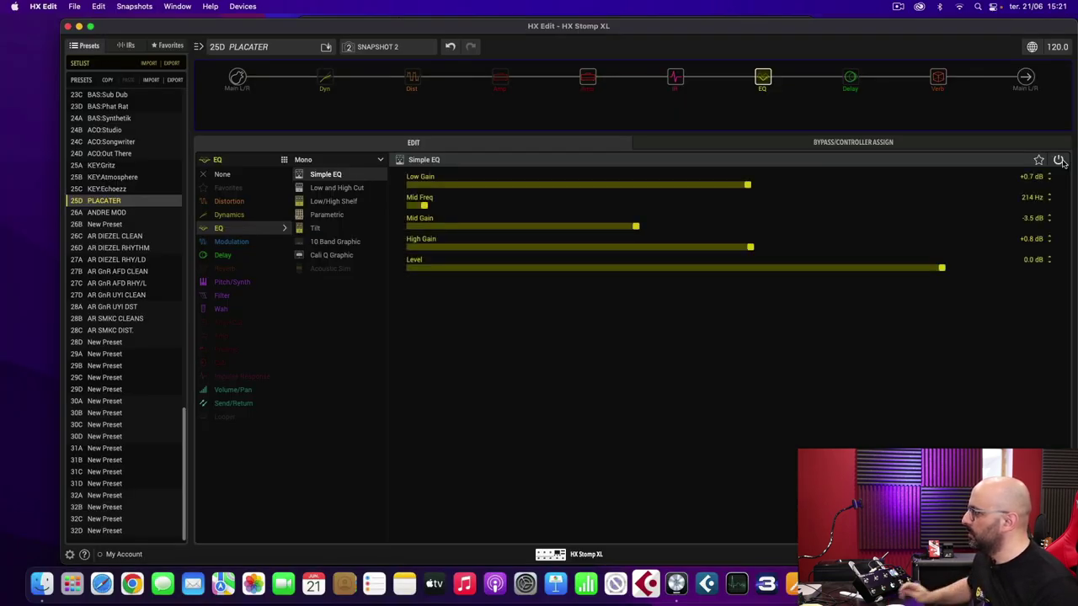
click(1060, 160)
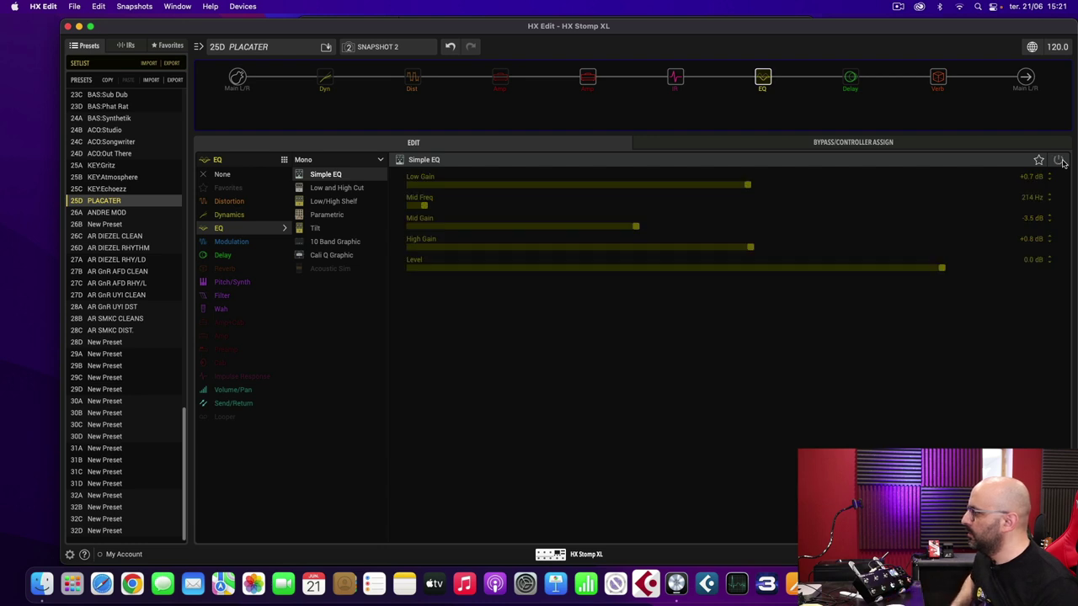